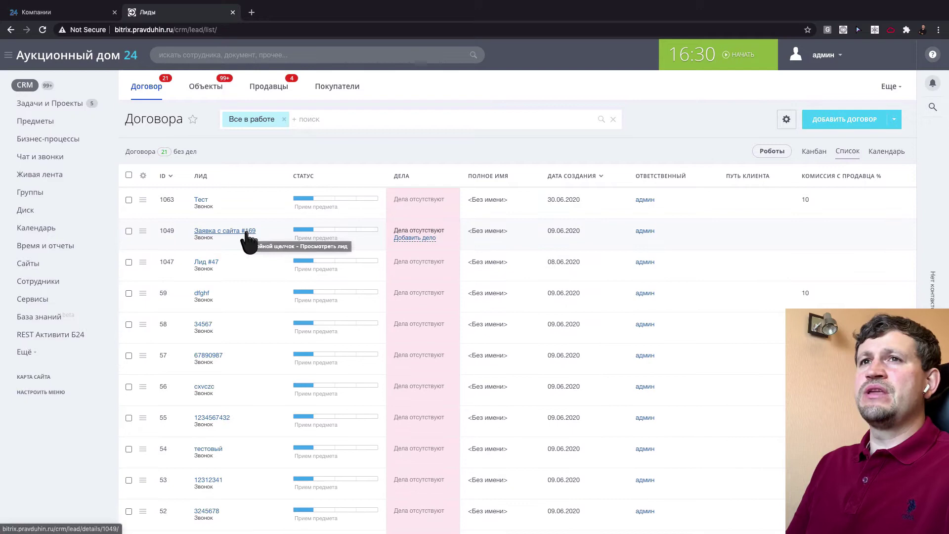
- Open lead 'Заявка с сайта #169' and show its Предмет list of three auction items
left_click(245, 233)
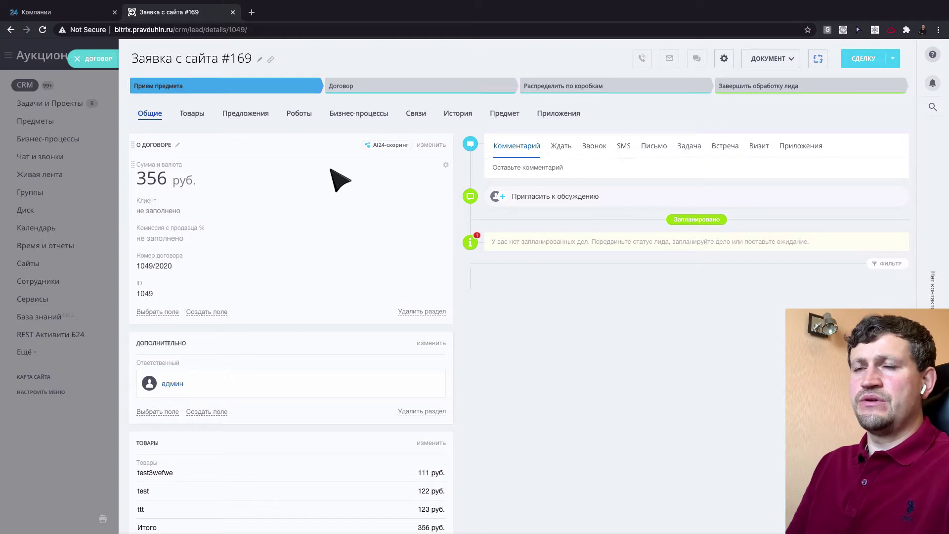
left_click(505, 115)
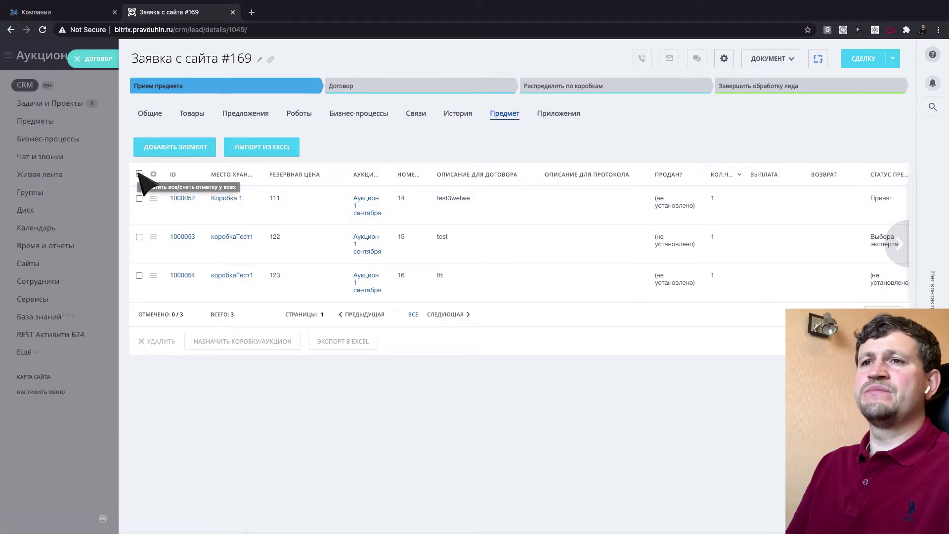
- Select all three lead items and export them to Excel as elements6.xls
left_click(140, 173)
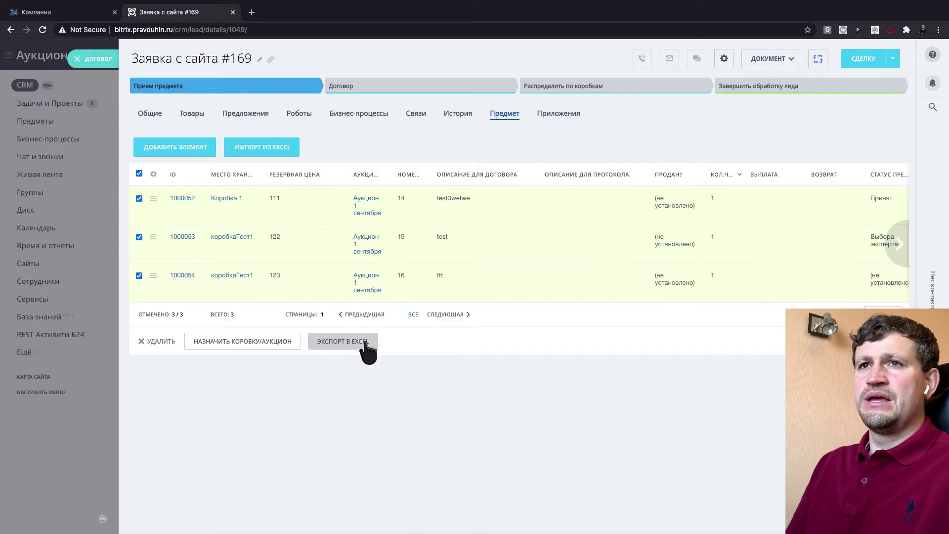
left_click(365, 342)
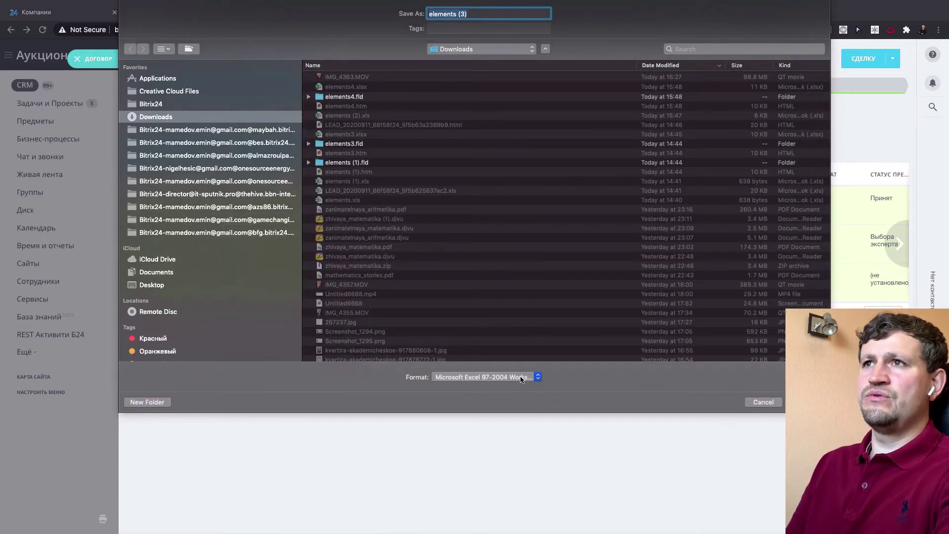
left_click(518, 13)
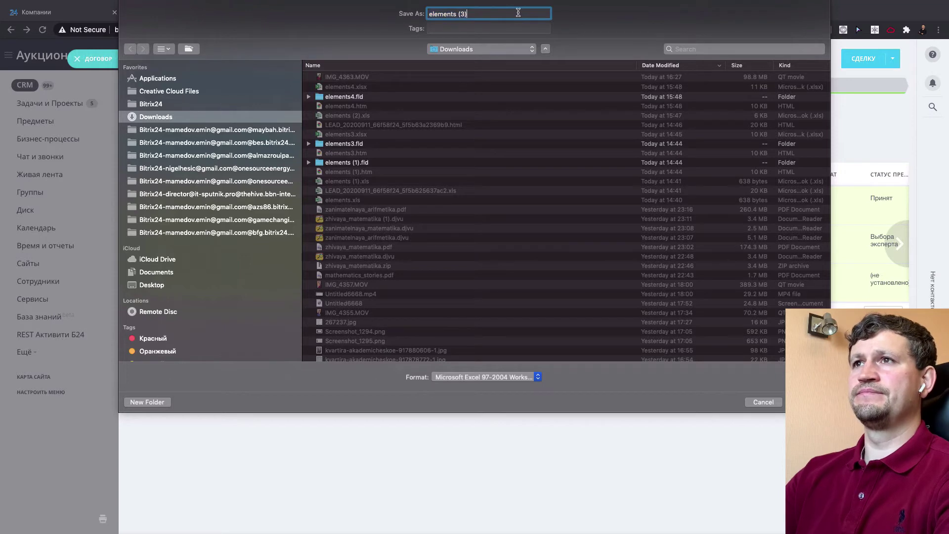
key("BackSpace")
type("6")
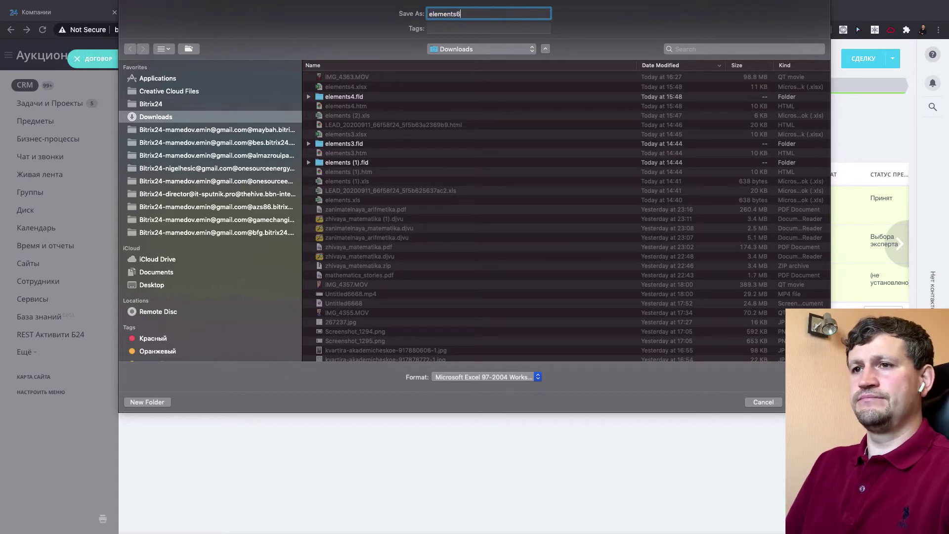
key("Return")
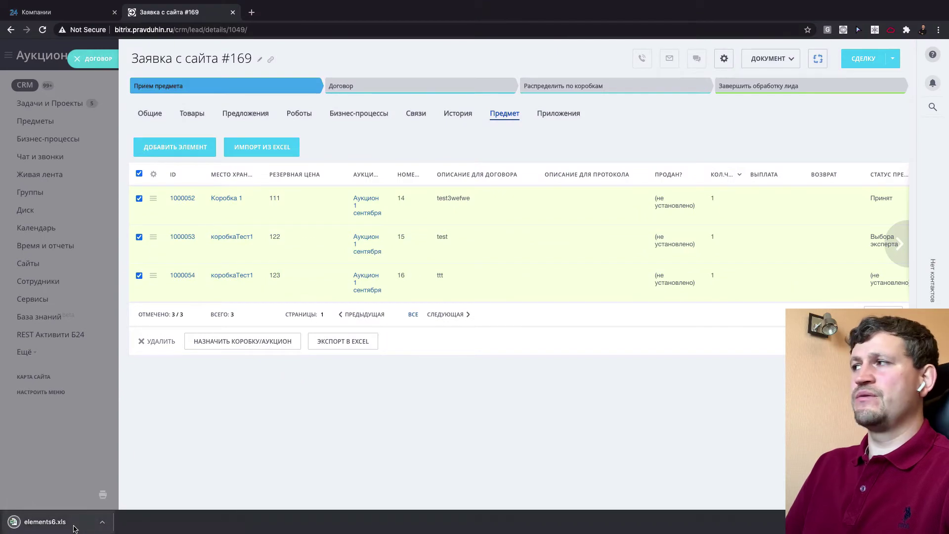
- Open elements6.xls maximised in Excel and review its ID, reserve price, lot number, status and contract columns
left_click(74, 527)
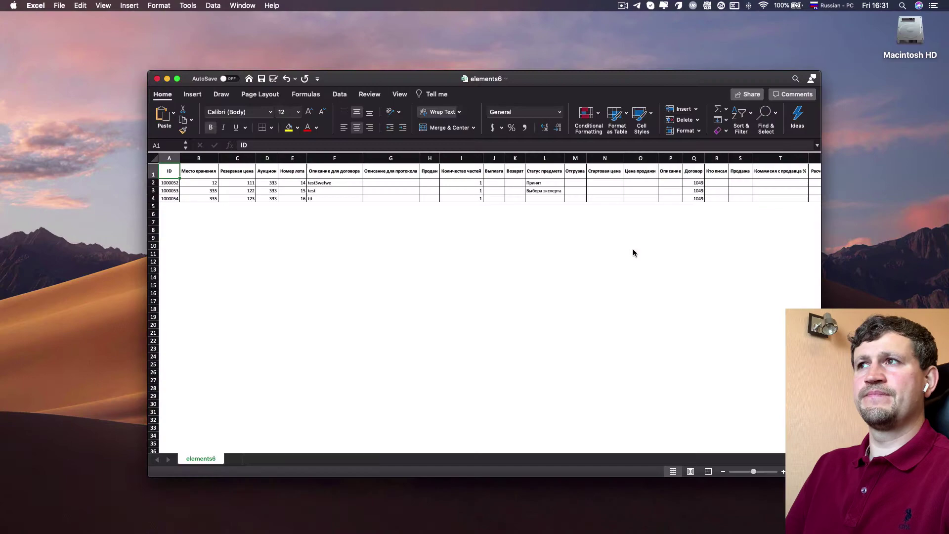
left_click(176, 79)
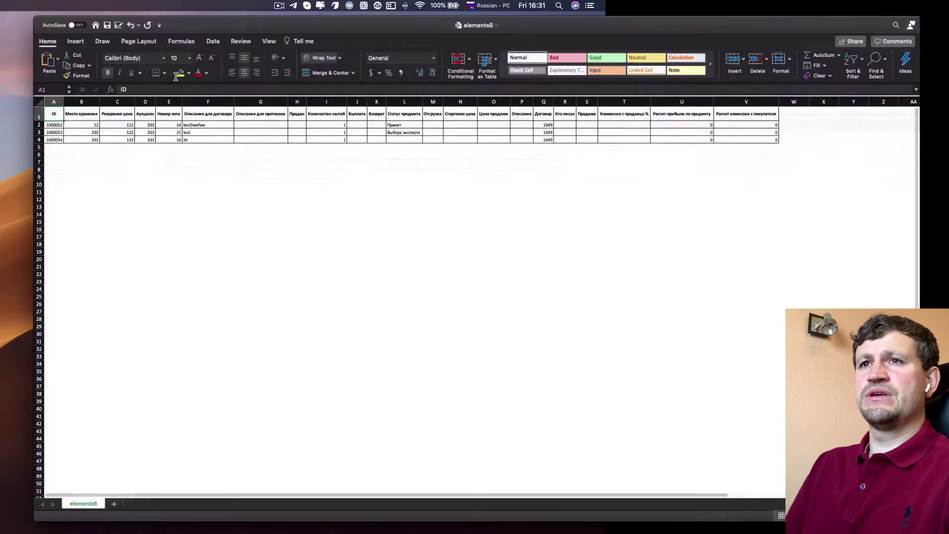
scroll(140, 159, "up", 3)
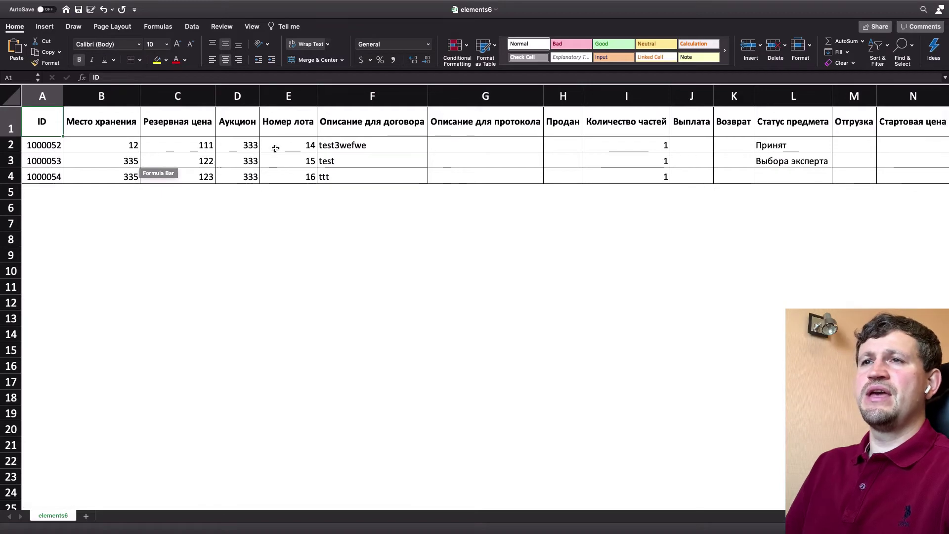
scroll(275, 149, "right", 3)
scroll(275, 148, "right", 2)
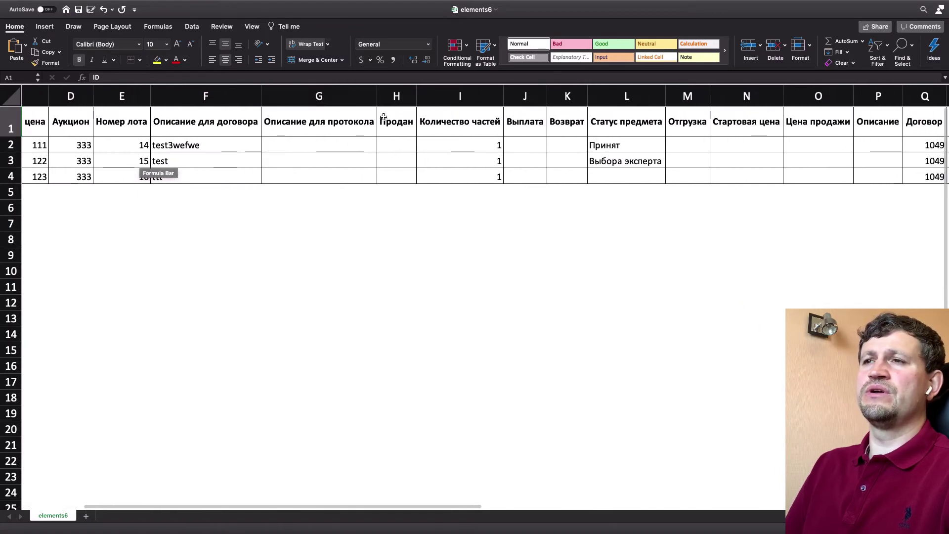
scroll(480, 129, "right", 1)
scroll(484, 129, "right", 1)
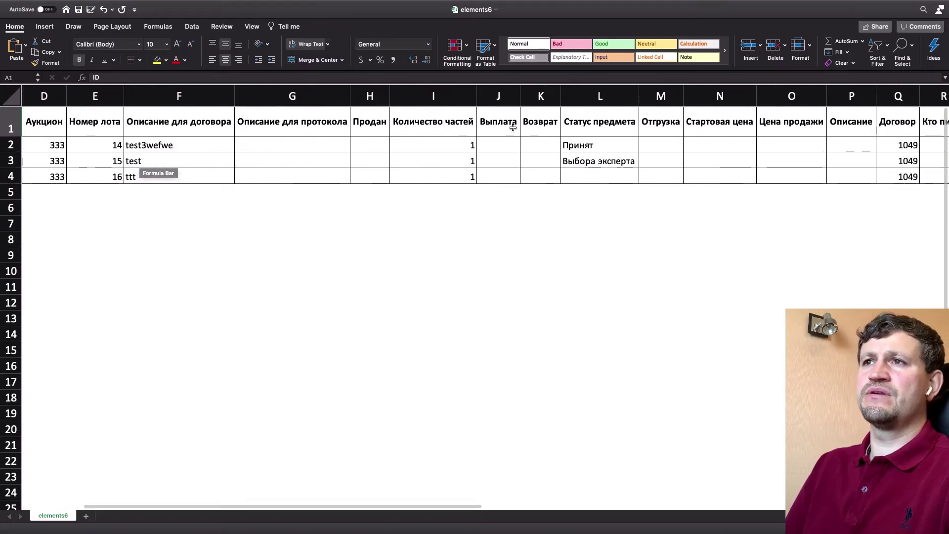
scroll(509, 128, "right", 4)
scroll(513, 127, "right", 2)
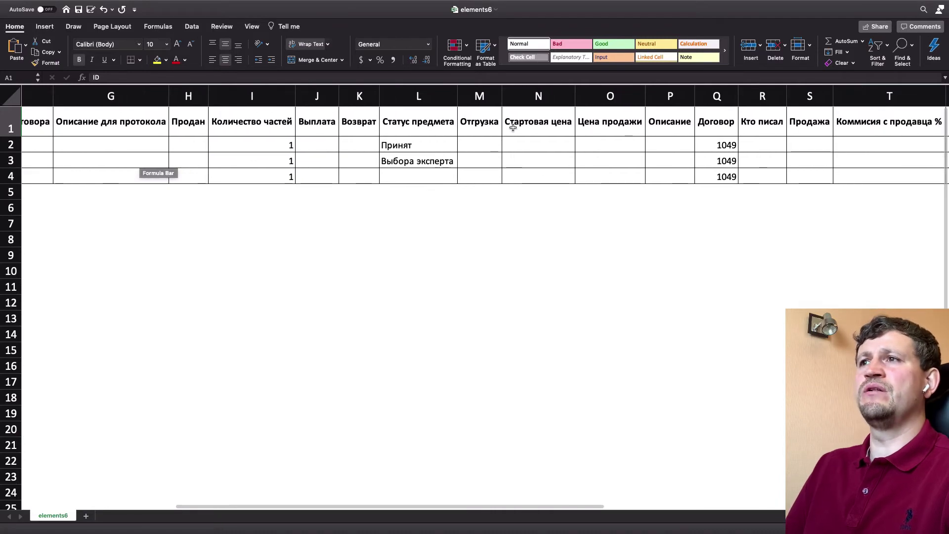
scroll(509, 128, "right", 3)
scroll(496, 129, "left", 10)
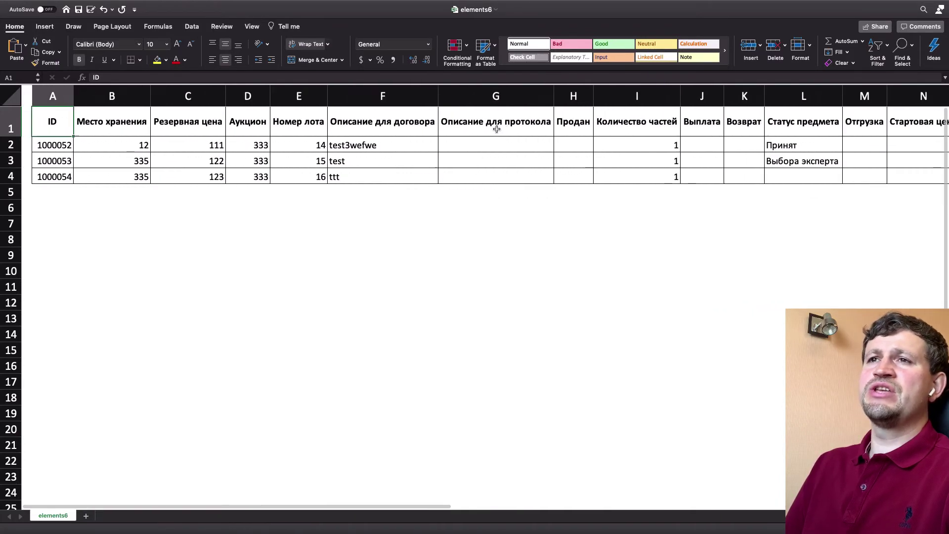
scroll(496, 129, "right", 1)
- Change the lot numbers in E2–E4 from 14, 15, 16 to 21, 22, 23
left_click(304, 144)
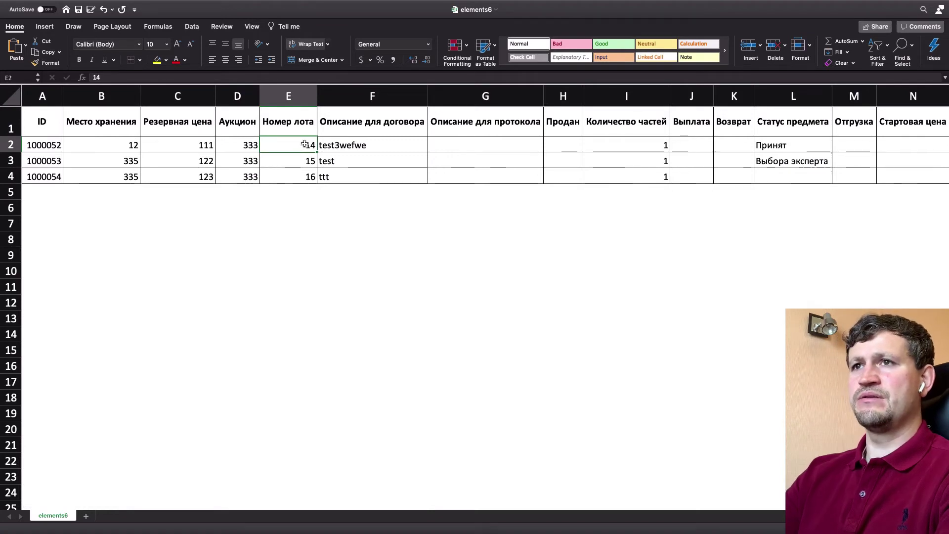
type("21")
key("Return")
type("2")
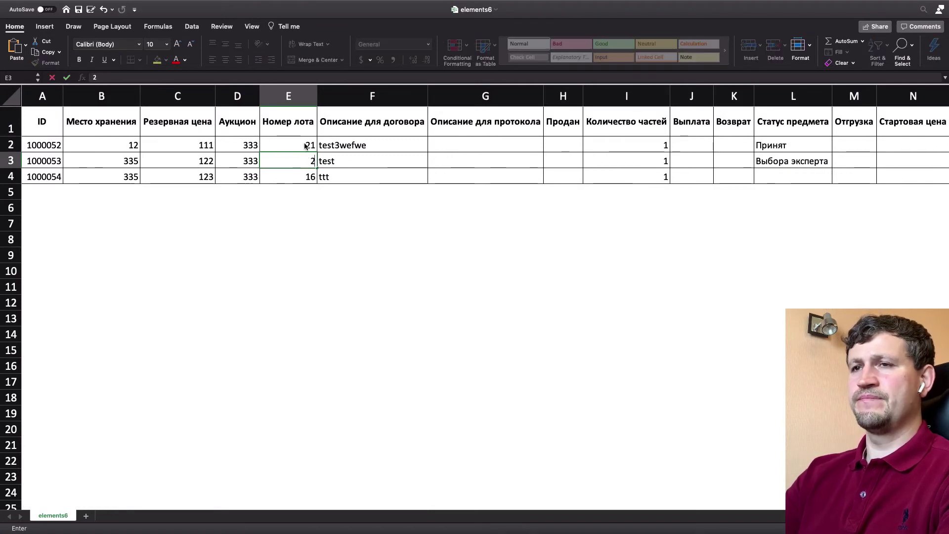
type("2")
key("Return")
type("23")
key("Return")
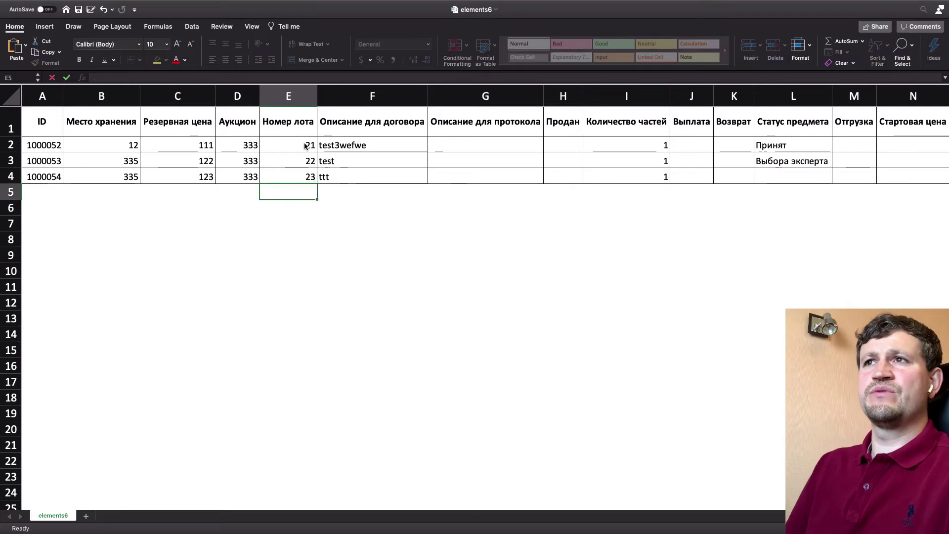
- Save the sheet as an Excel Workbook (.xlsx) named elements7
left_click(79, 11)
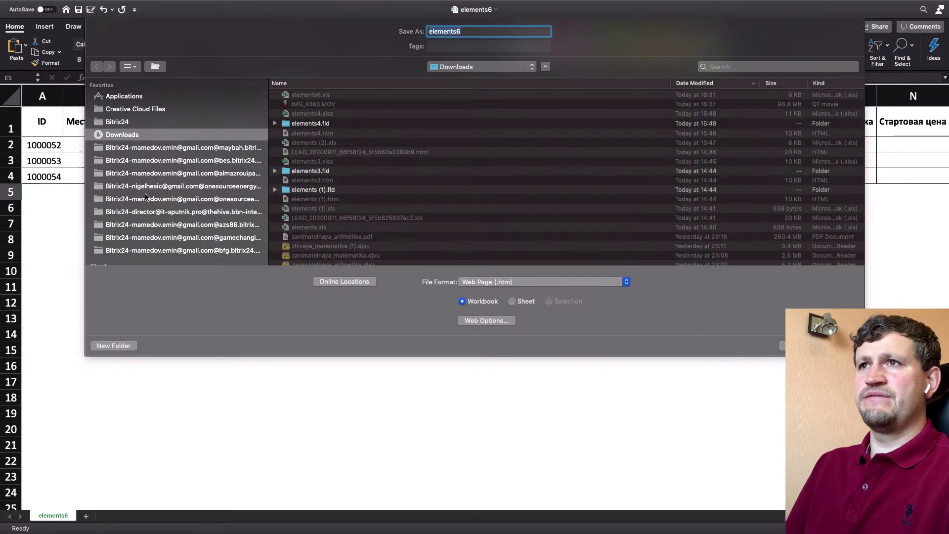
left_click(481, 32)
type("7")
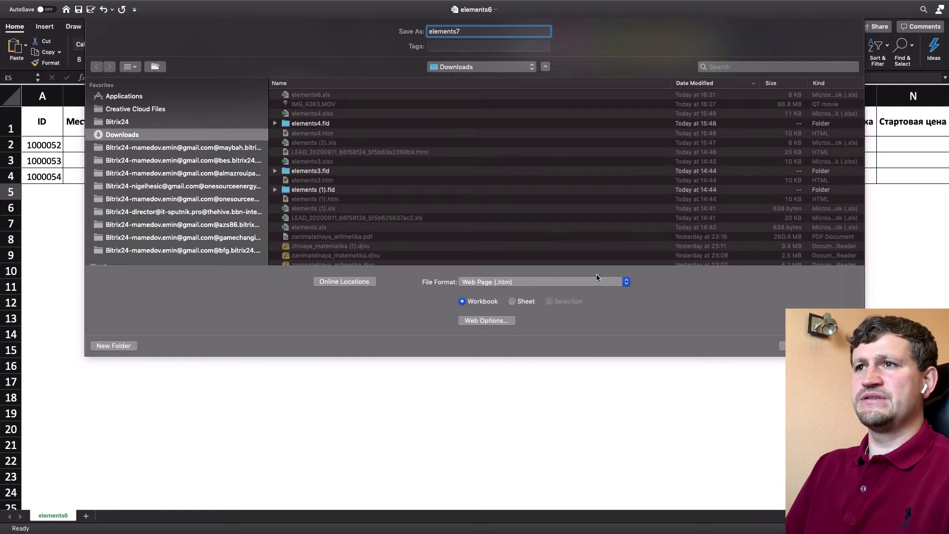
left_click(593, 284)
left_click(571, 240)
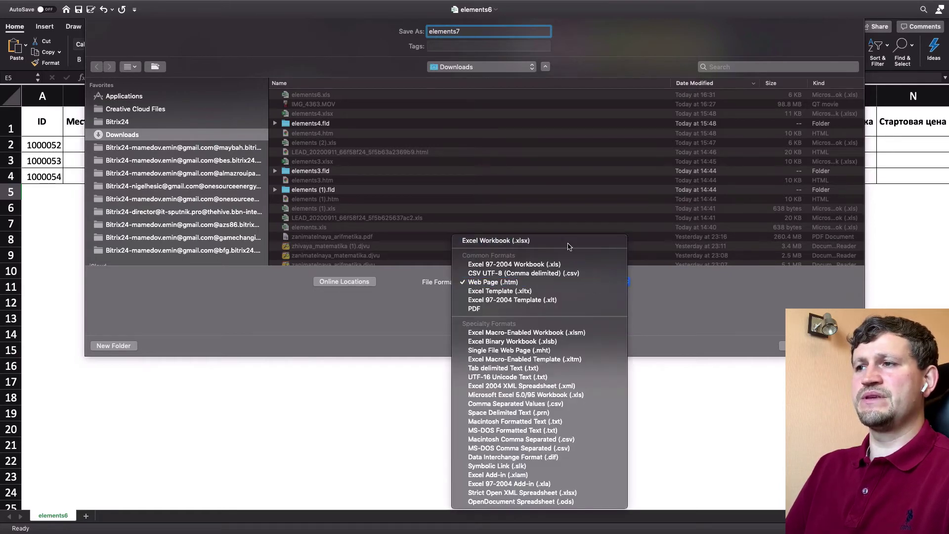
key("Return")
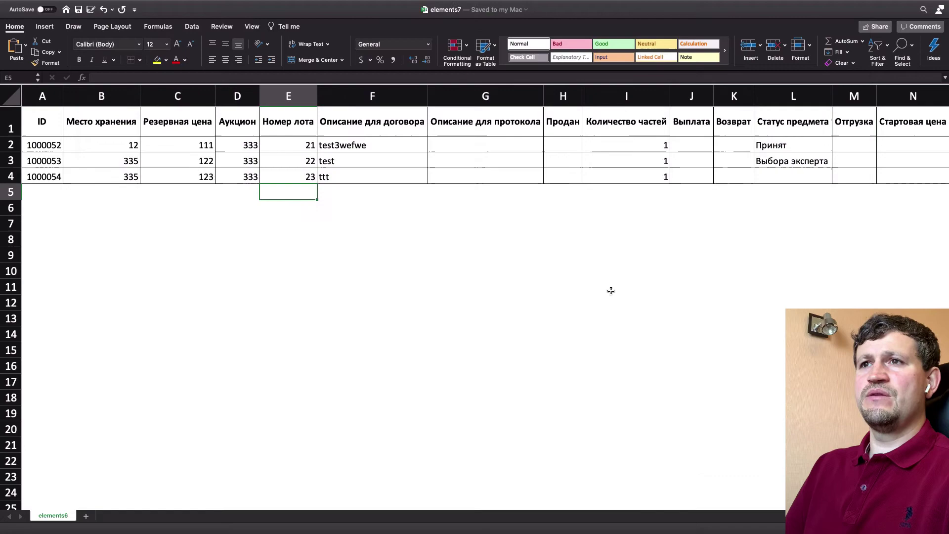
key("ctrl+Right")
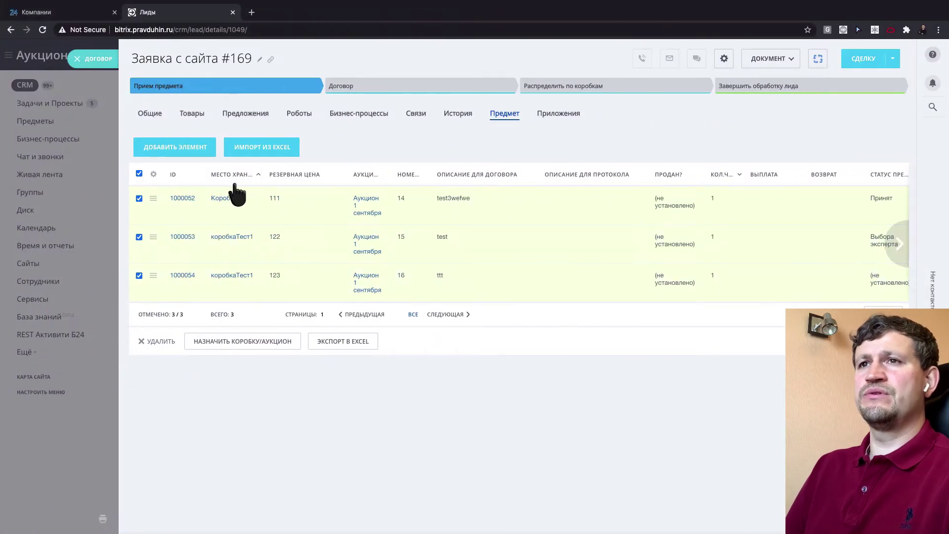
- Upload elements7.xlsx through Импорт из Excel so the items show lots 21, 22, 23
left_click(274, 150)
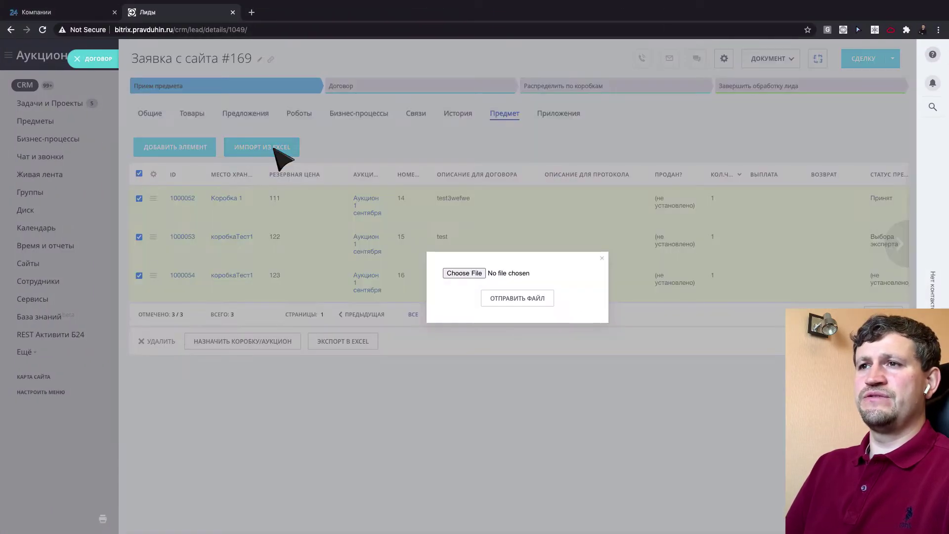
left_click(476, 275)
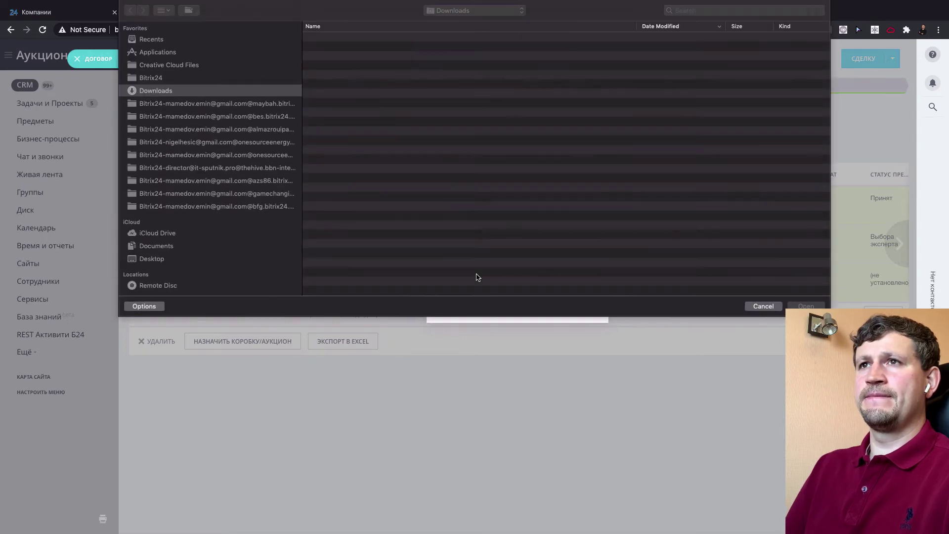
left_click(359, 39)
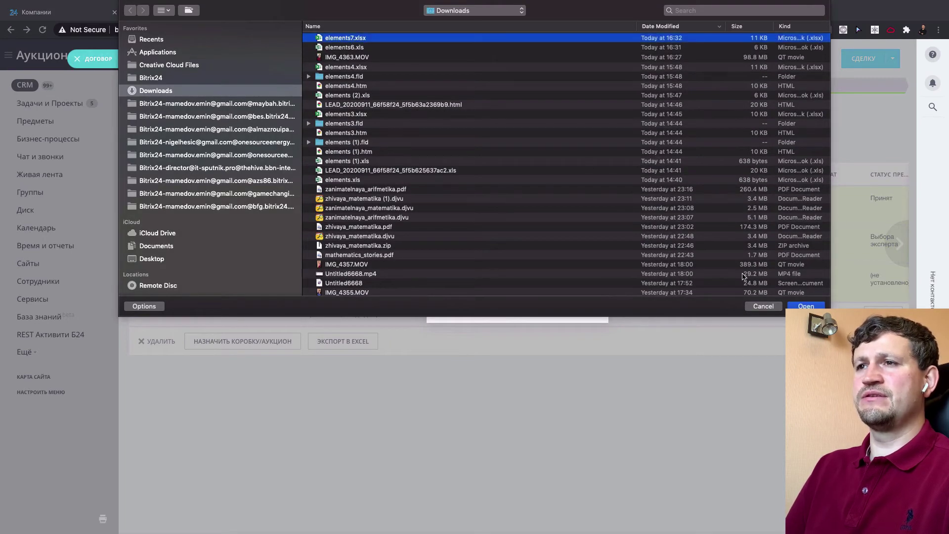
left_click(806, 306)
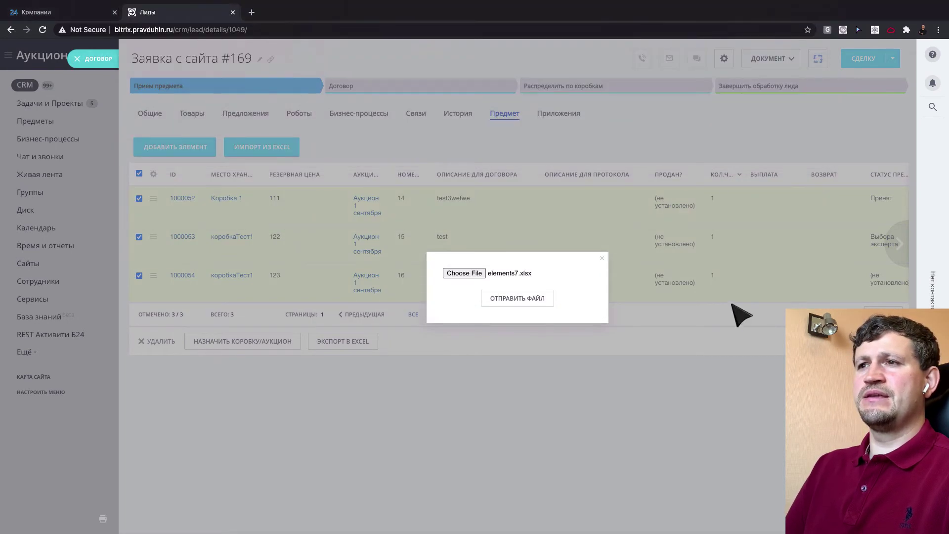
left_click(533, 299)
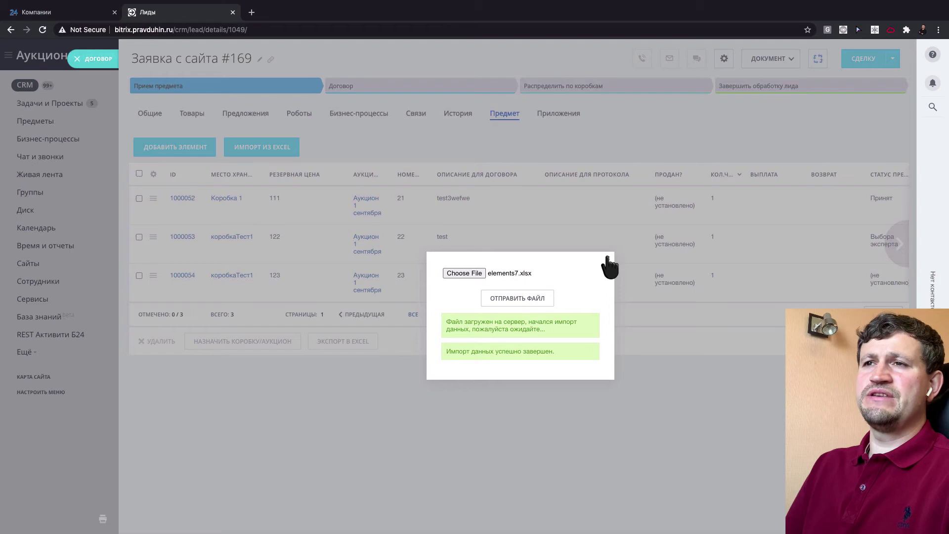
left_click(608, 258)
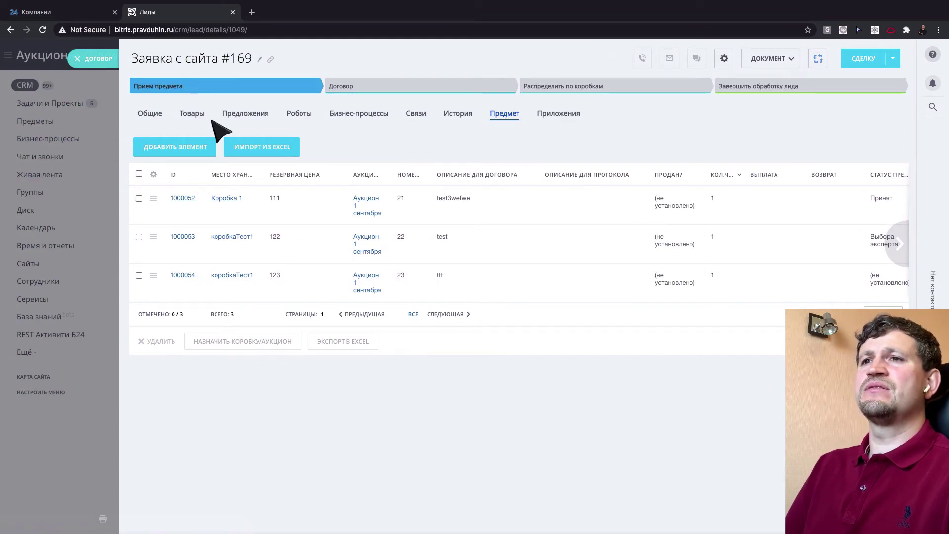
left_click(149, 114)
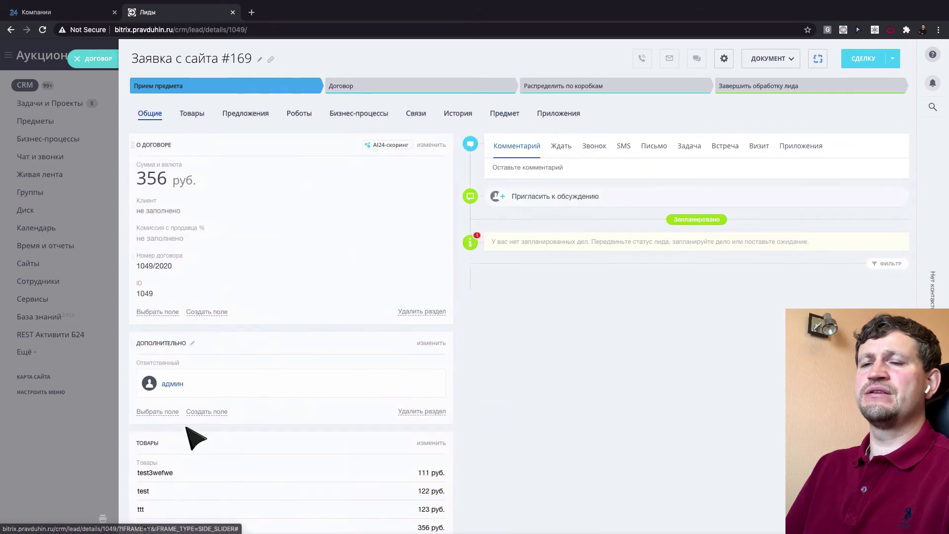
scroll(233, 390, "down", 1)
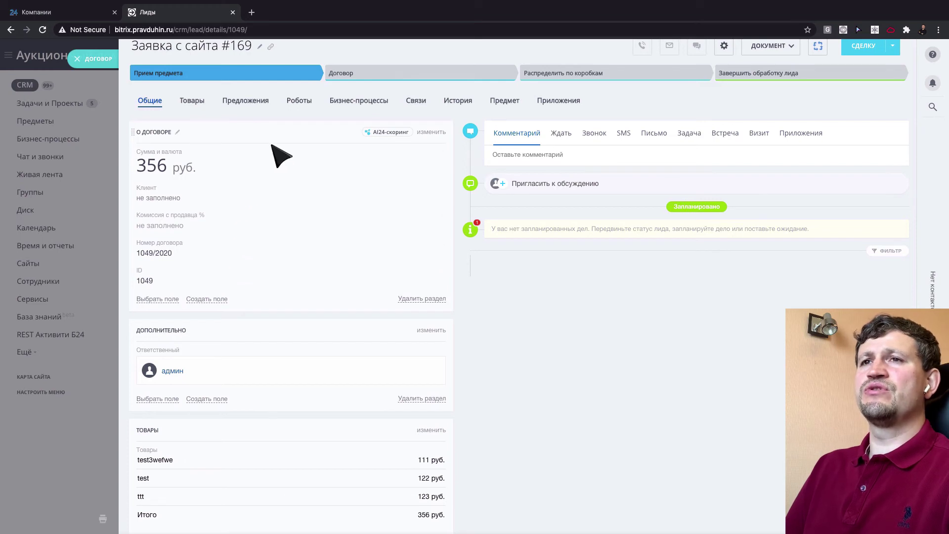
left_click(192, 101)
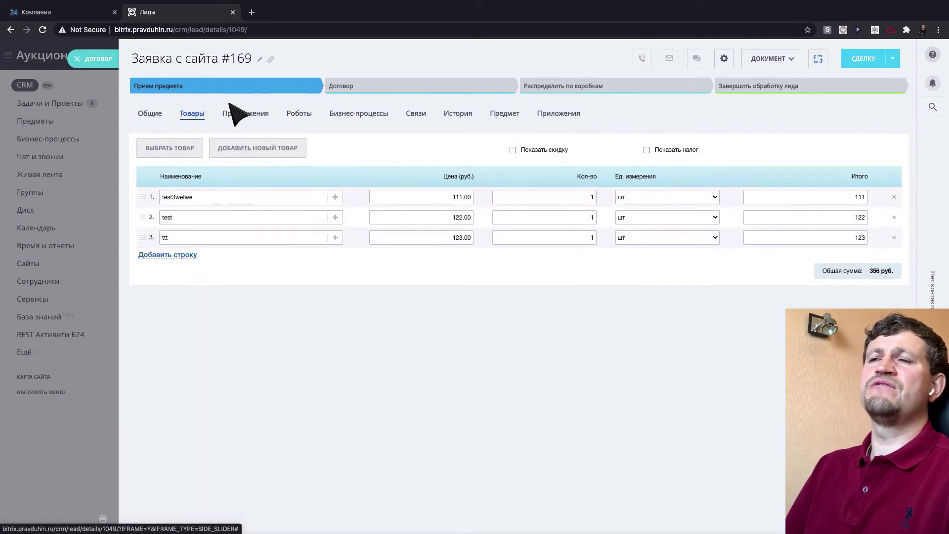
left_click(502, 115)
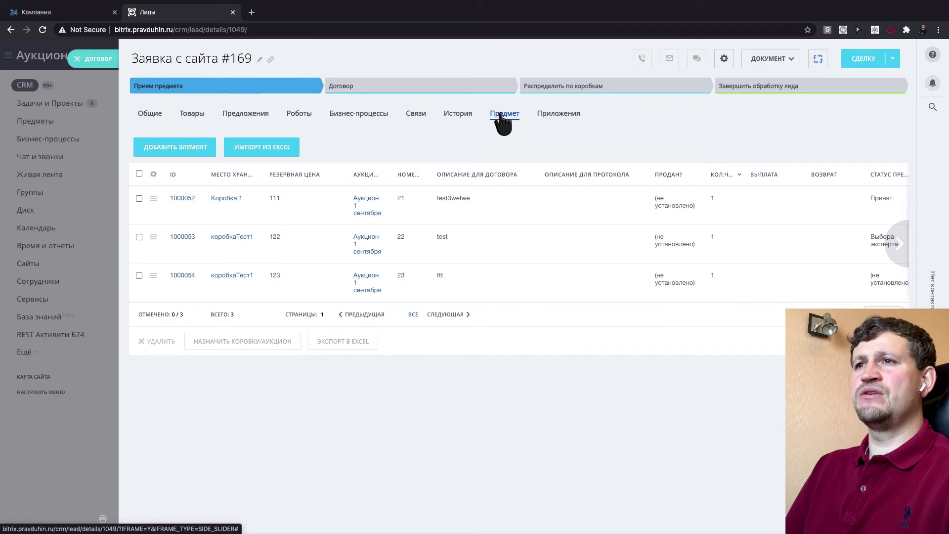